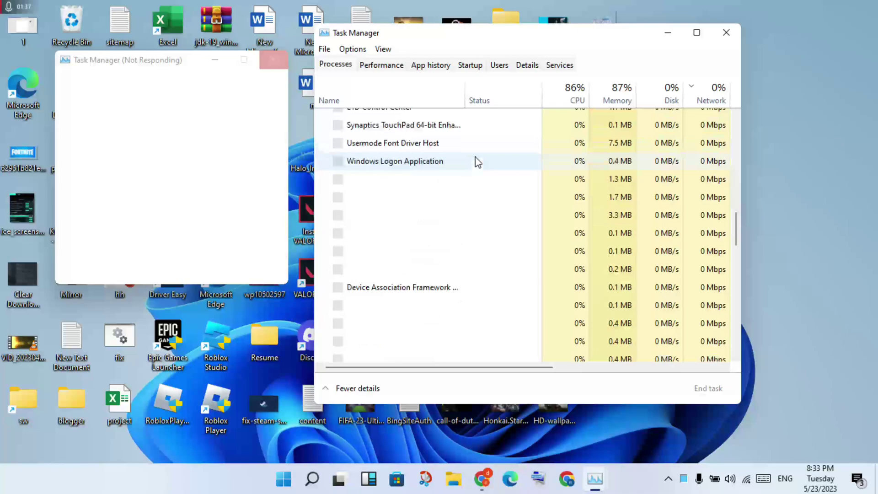
# Check the Runtime Broker process actions, then close Task Manager.
pyautogui.scroll(10, 477, 165)
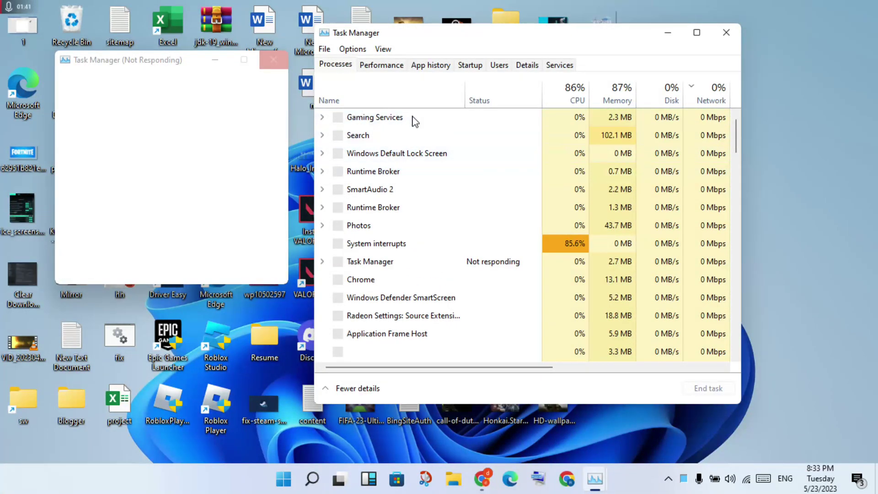
pyautogui.rightClick(406, 209)
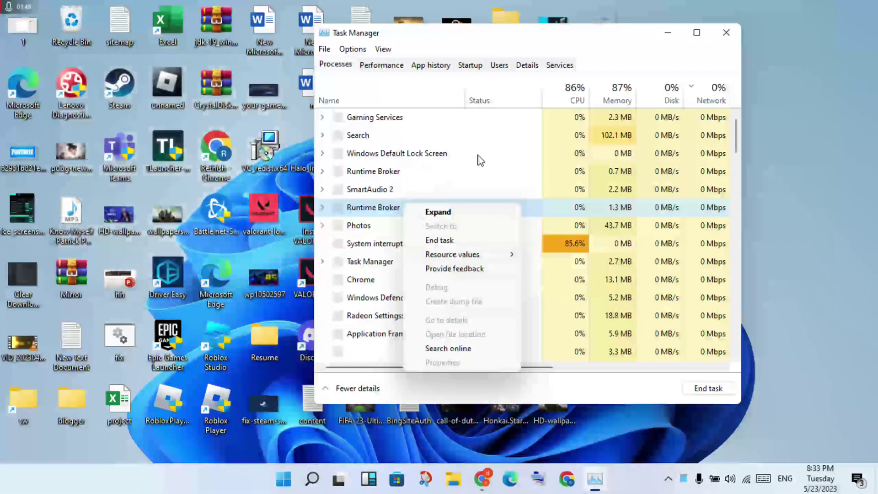
pyautogui.press('Escape')
pyautogui.scroll(-10, 480, 160)
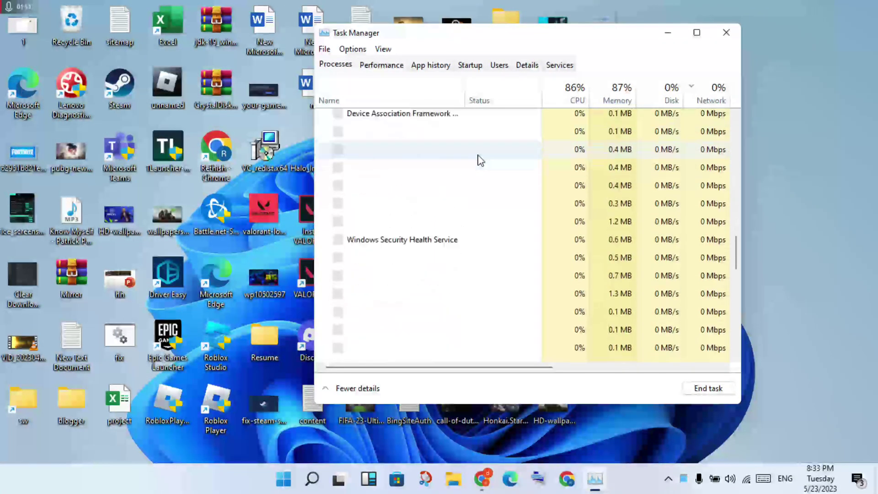
pyautogui.scroll(-2, 480, 160)
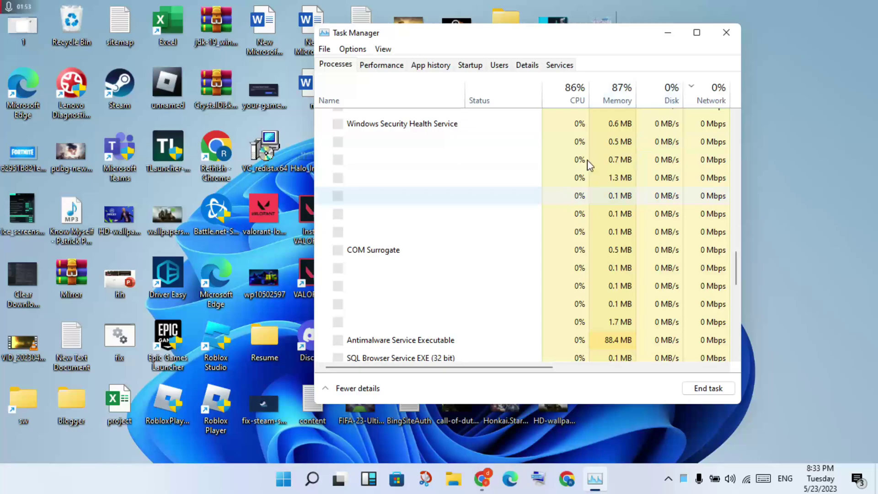
pyautogui.click(726, 34)
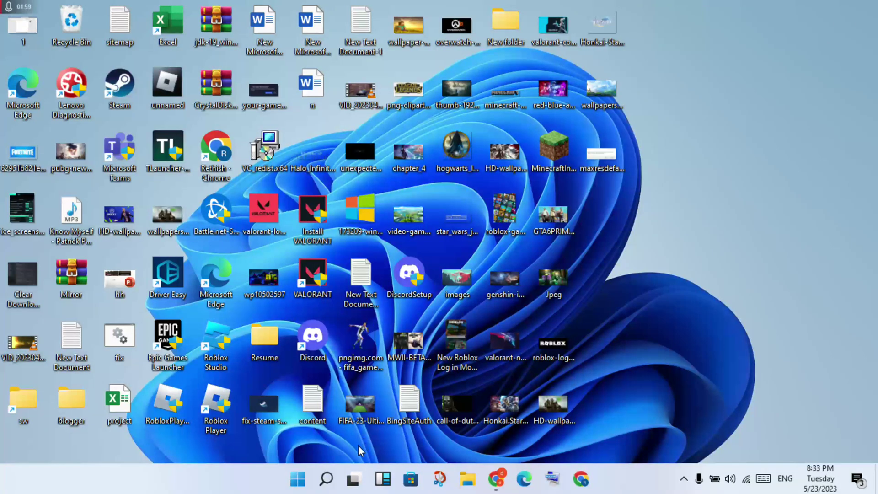
# Search for 'control panel', correcting the misspelled query, and launch Control Panel.
pyautogui.click(326, 480)
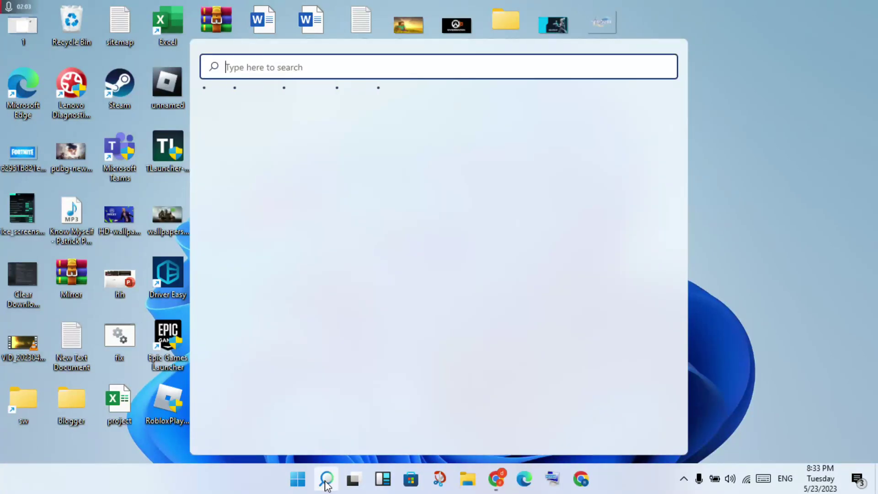
pyautogui.write('control p')
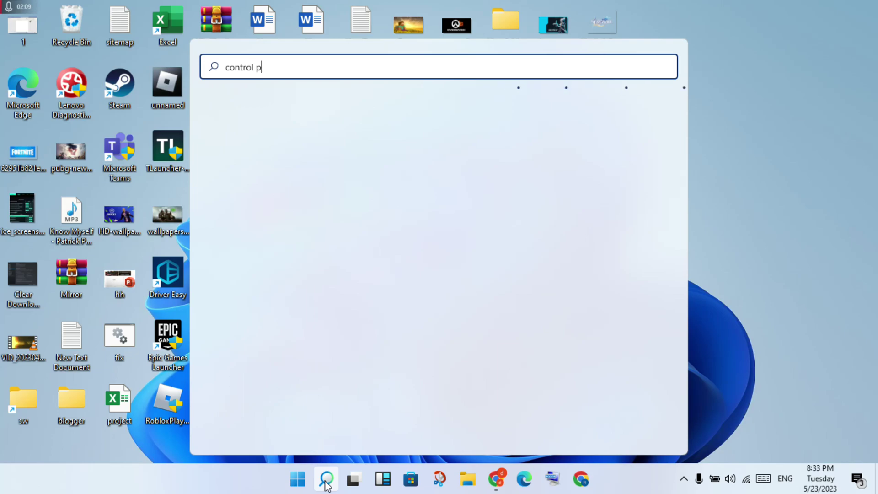
pyautogui.write('enal')
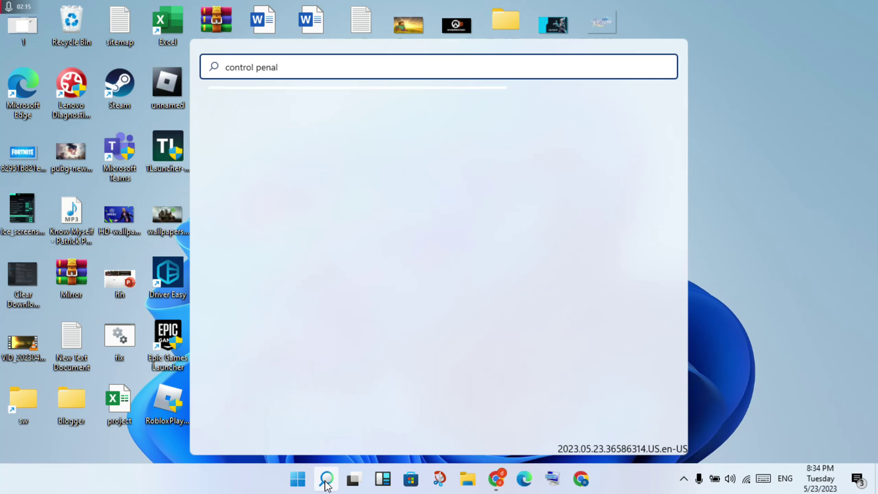
pyautogui.hotkey('ctrl', 'a')
pyautogui.press('BackSpace')
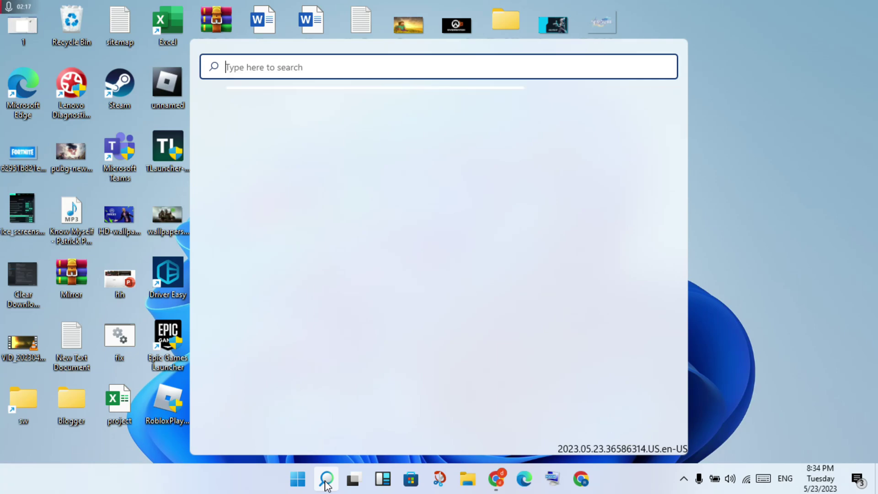
pyautogui.write('con')
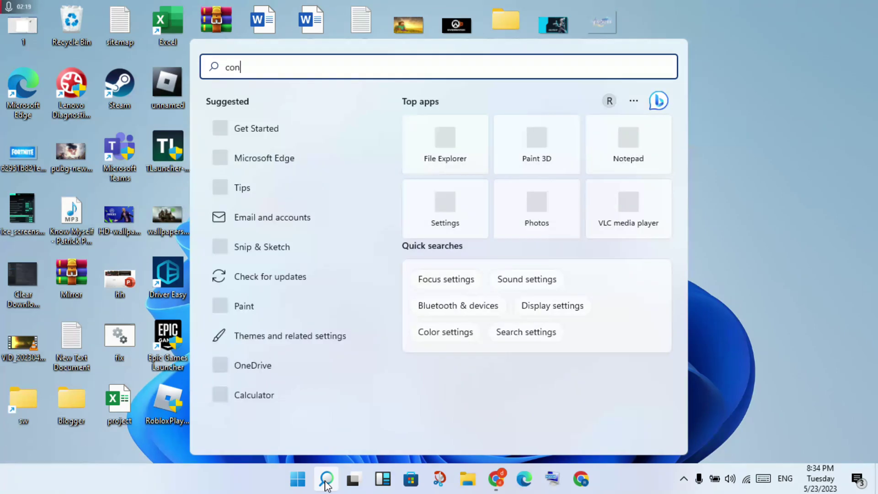
pyautogui.write('trol p')
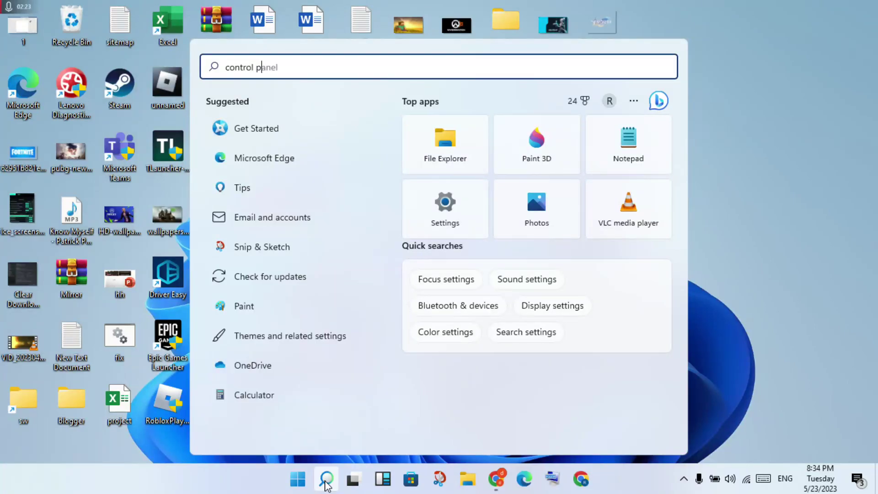
pyautogui.write('anel')
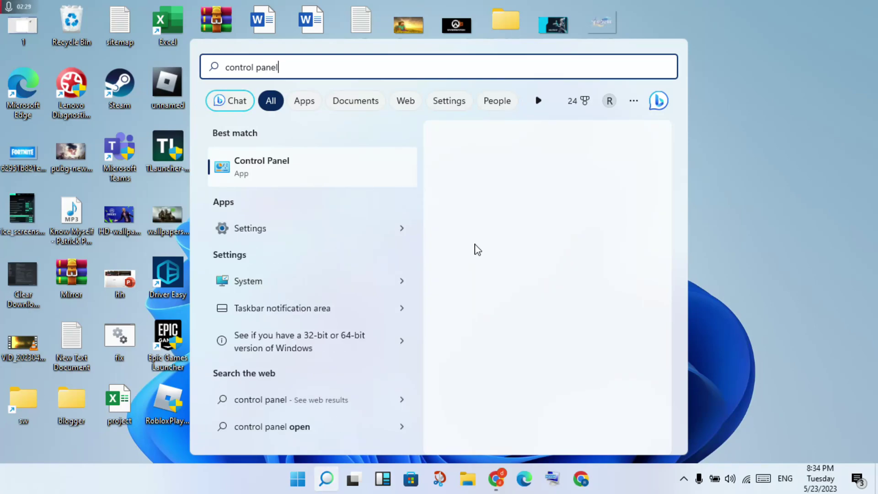
pyautogui.press('Return')
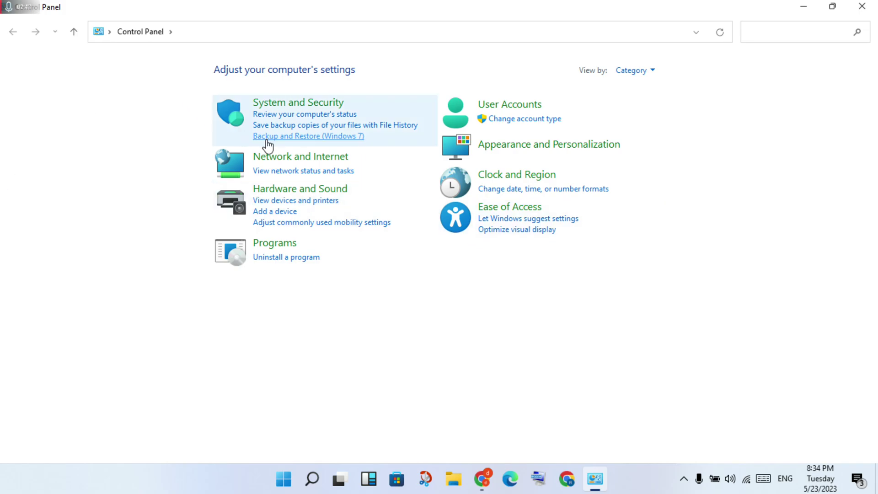
# Go through Network and Internet to Network and Sharing Center and show the Wi-Fi (Redmi 8) status.
pyautogui.click(321, 158)
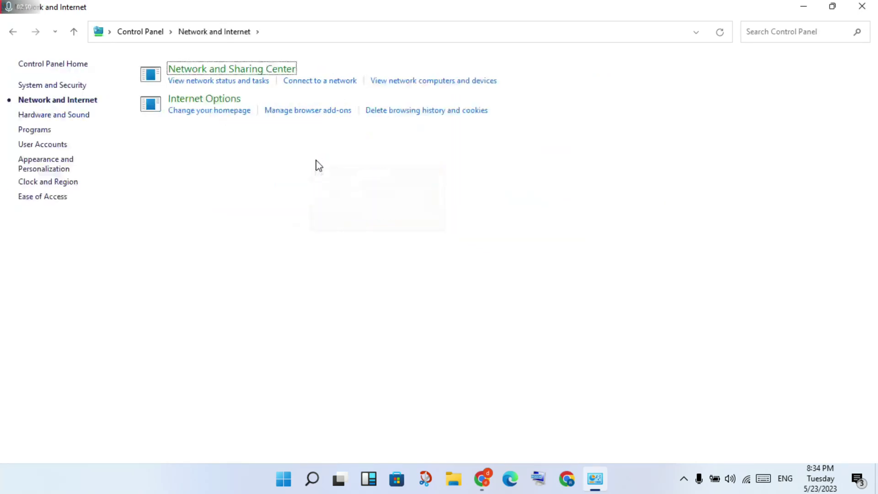
pyautogui.click(247, 71)
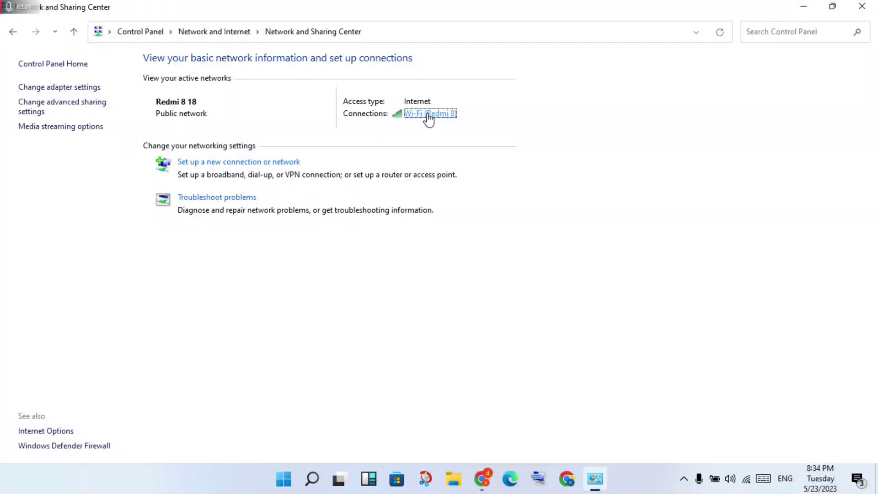
pyautogui.click(428, 114)
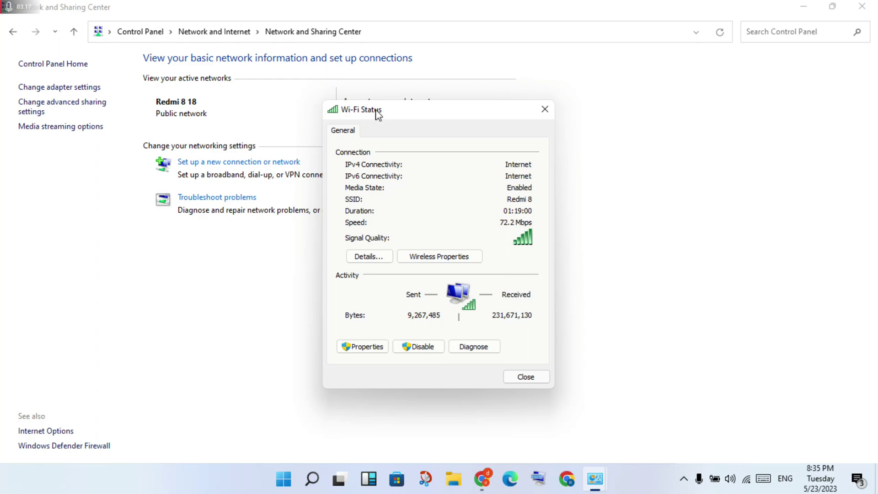
# Set the Wi-Fi IPv4 DNS servers to 8.8.8.8 and 8.8.4.4.
pyautogui.click(366, 348)
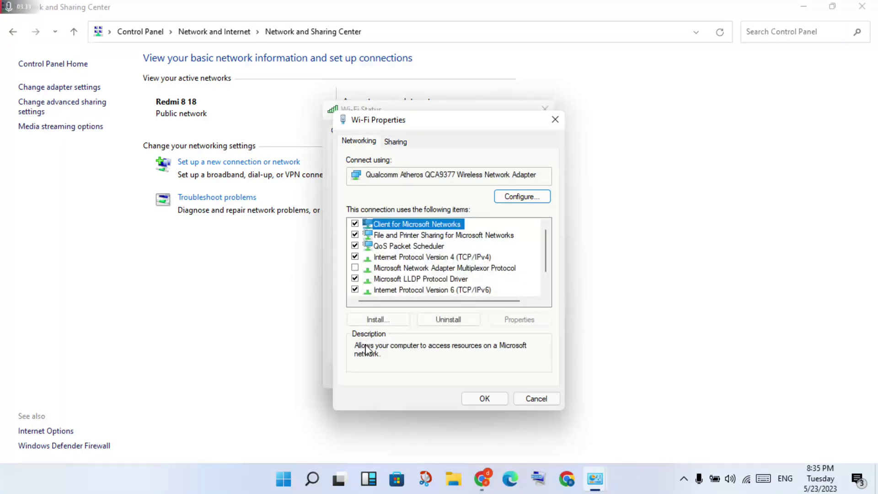
pyautogui.click(414, 258)
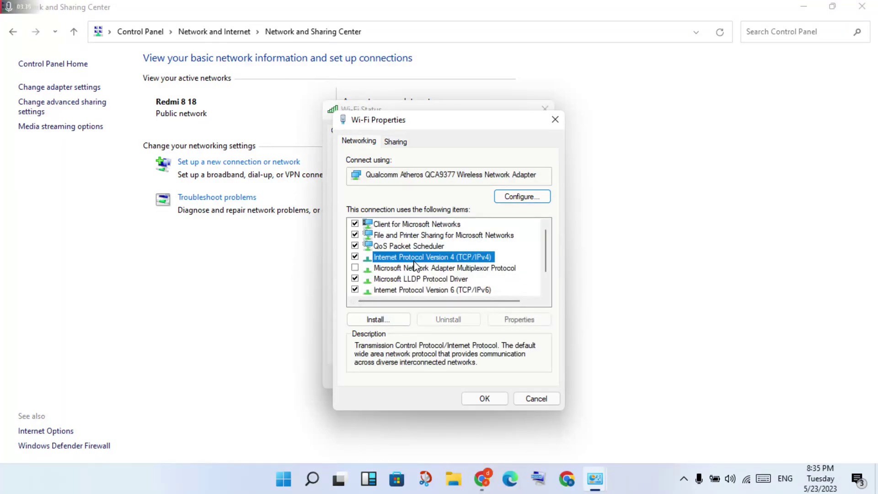
pyautogui.click(518, 319)
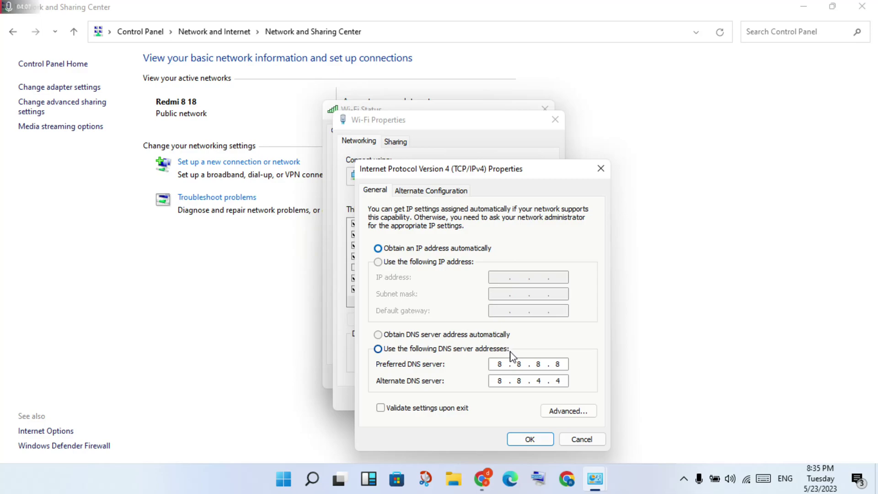
pyautogui.click(530, 440)
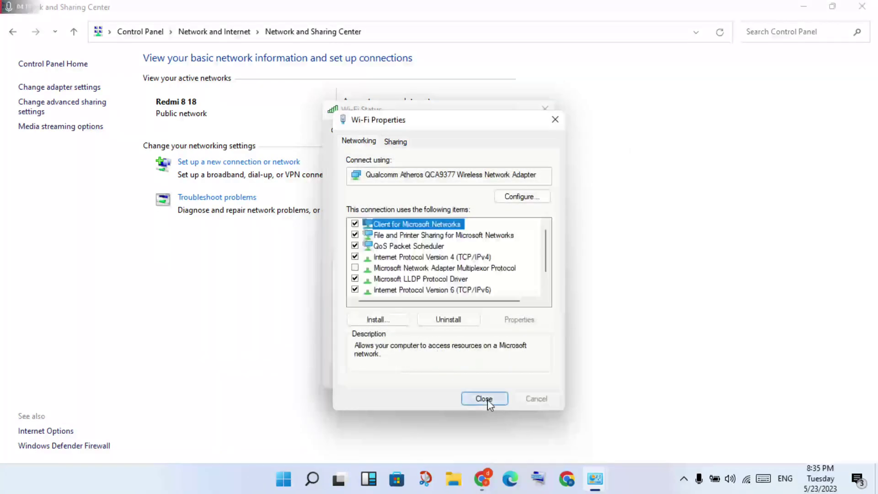
# Close Wi-Fi Properties, Wi-Fi Status and the Network and Sharing Center window.
pyautogui.click(486, 400)
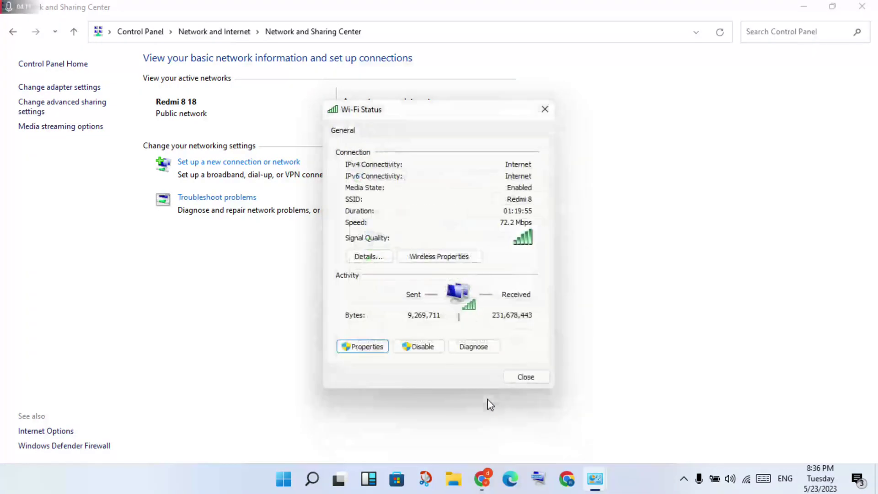
pyautogui.click(525, 378)
pyautogui.click(863, 6)
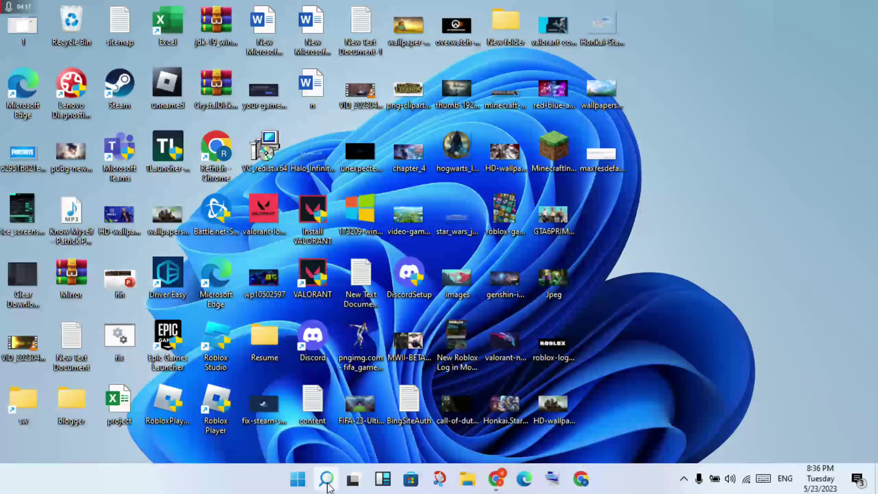
# Search 'cmd' and run Command Prompt as administrator, approving the UAC prompt.
pyautogui.click(327, 480)
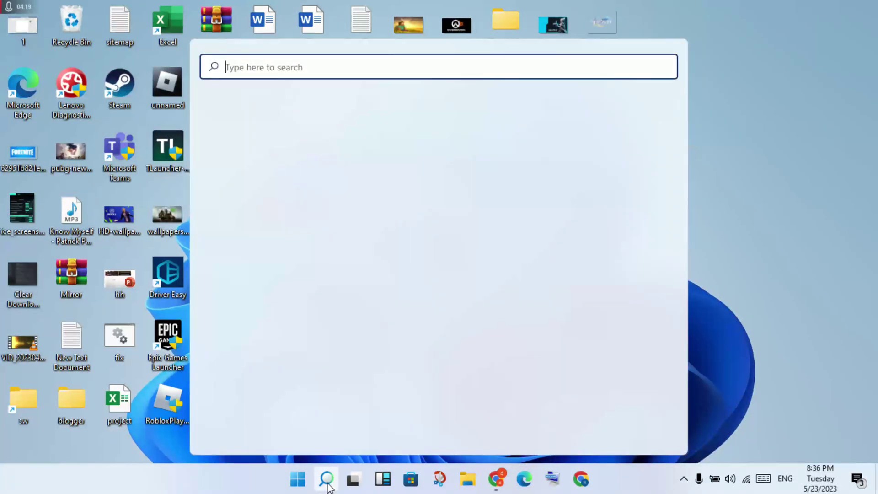
pyautogui.write('cmd')
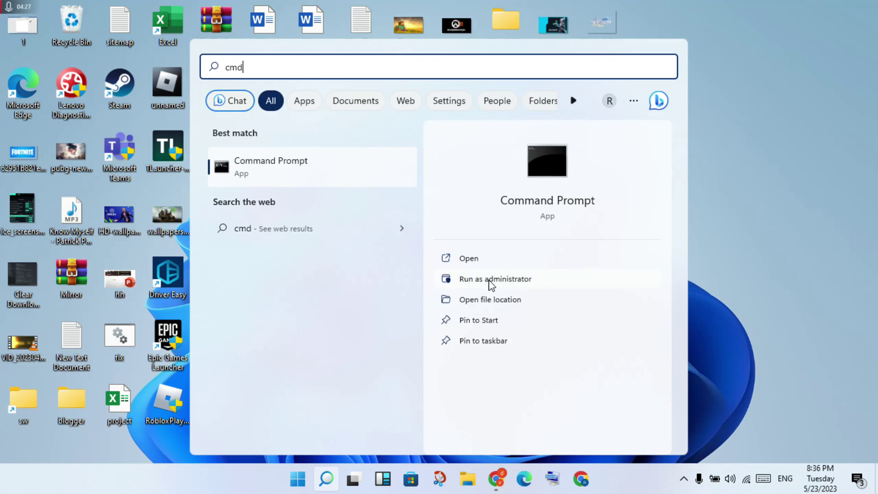
pyautogui.click(491, 280)
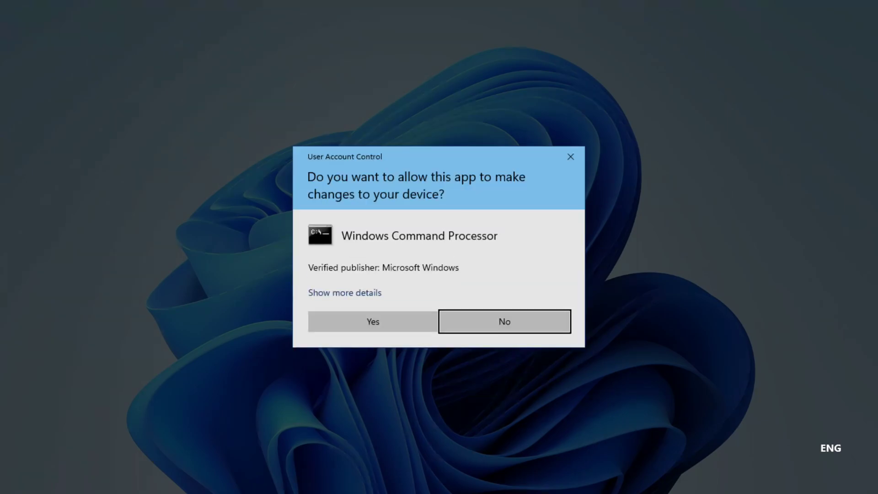
pyautogui.click(391, 320)
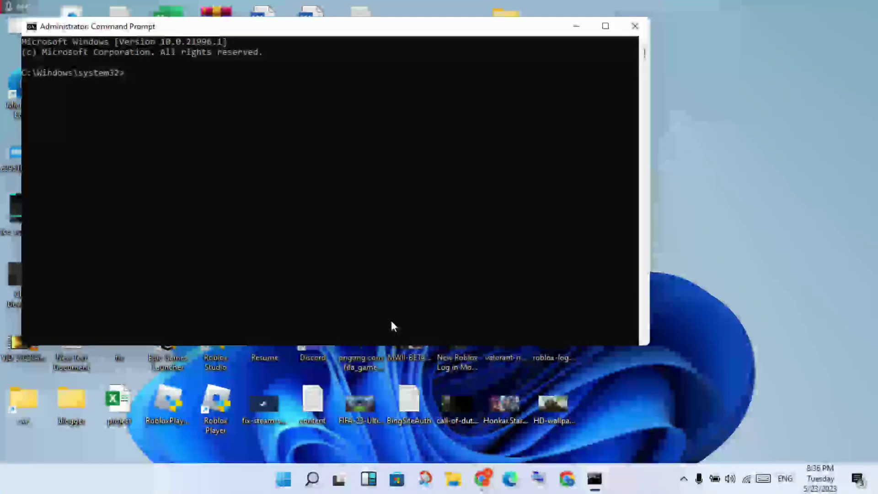
# Run ipconfig /flushdns, ipconfig /release and ipconfig /renew in turn.
pyautogui.write('ipcon')
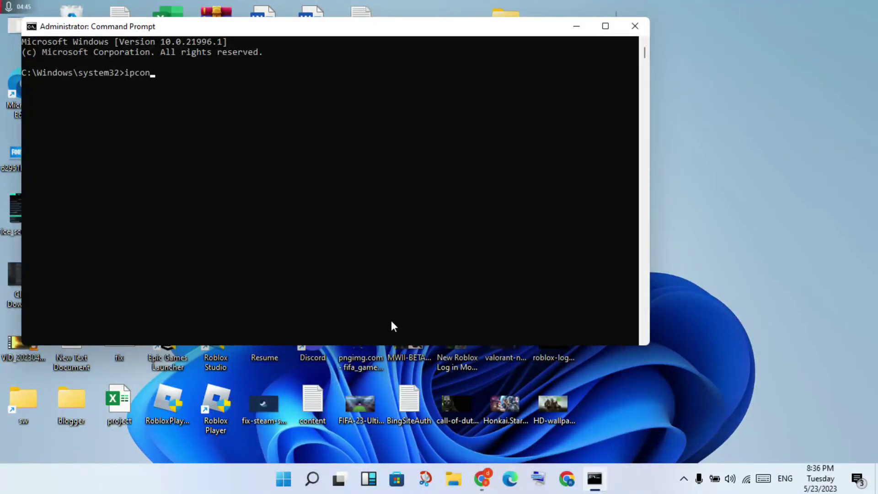
pyautogui.write('fig /flushdns')
pyautogui.press('Return')
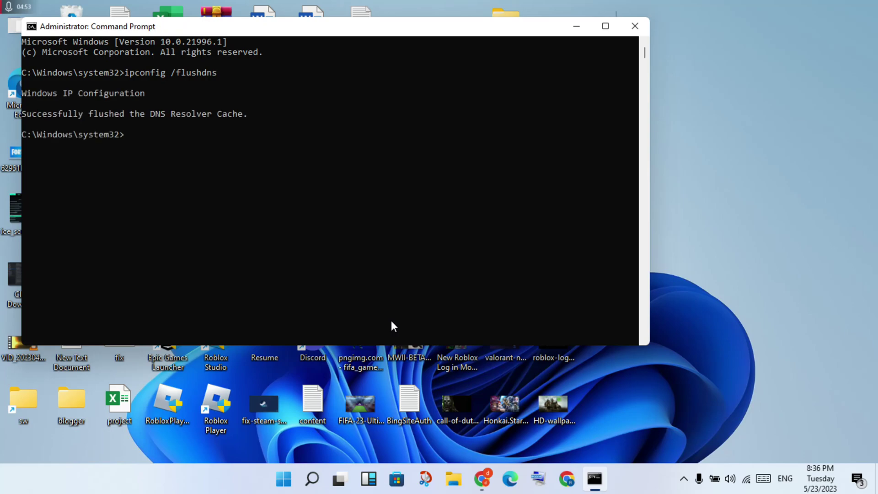
pyautogui.write('ipconf')
pyautogui.write('ig /release')
pyautogui.press('Return')
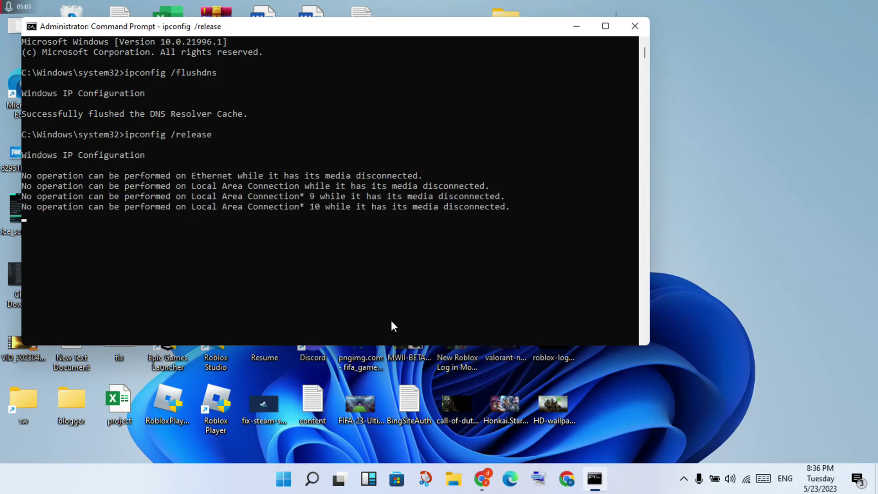
pyautogui.write('ipconfig /renew')
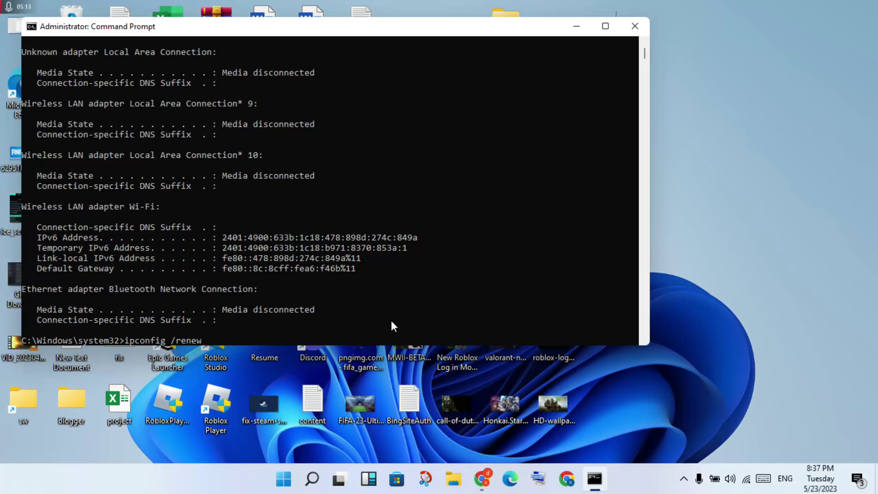
pyautogui.press('Return')
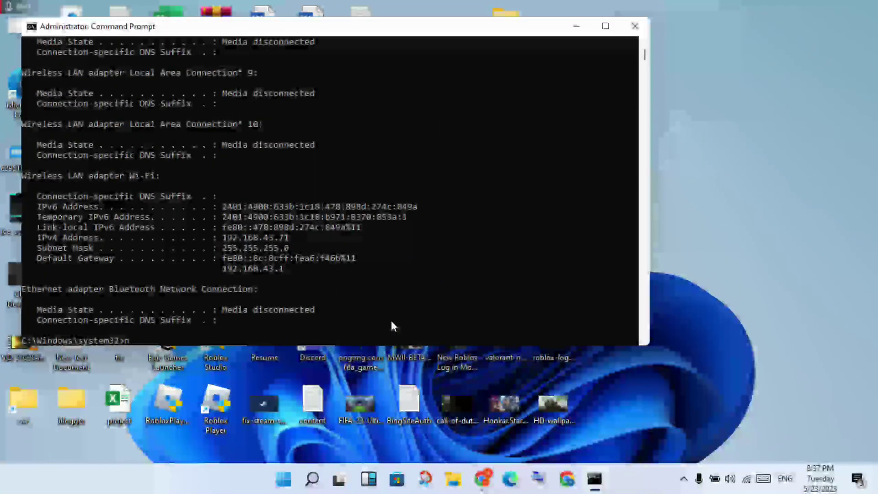
# Run netsh winsock reset, then exit the elevated Command Prompt.
pyautogui.write('netsh')
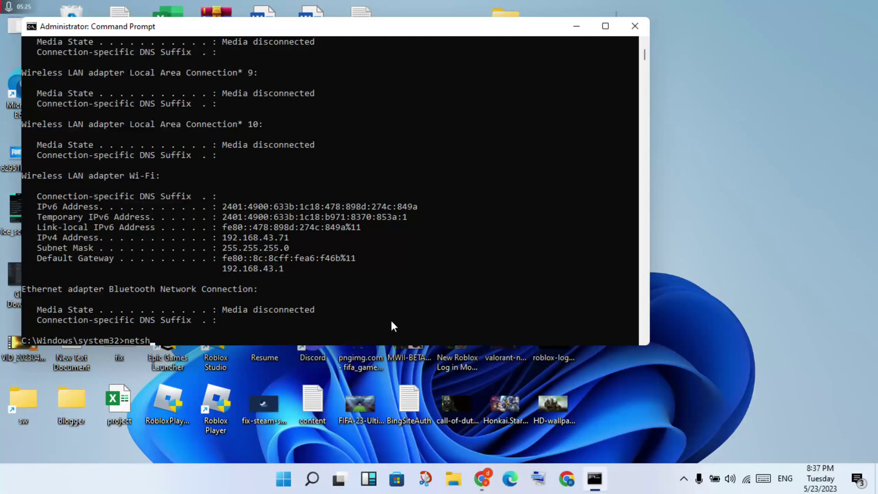
pyautogui.write(' winsock reset')
pyautogui.press('Return')
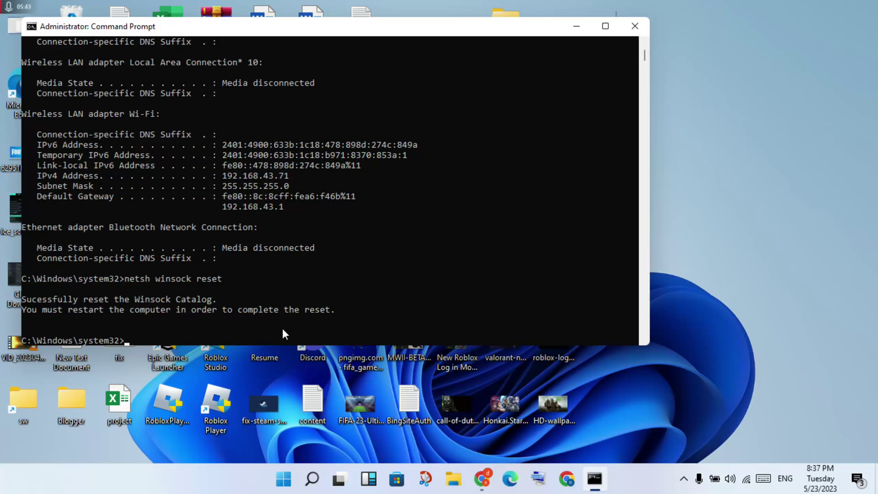
pyautogui.write('exit')
pyautogui.press('Return')
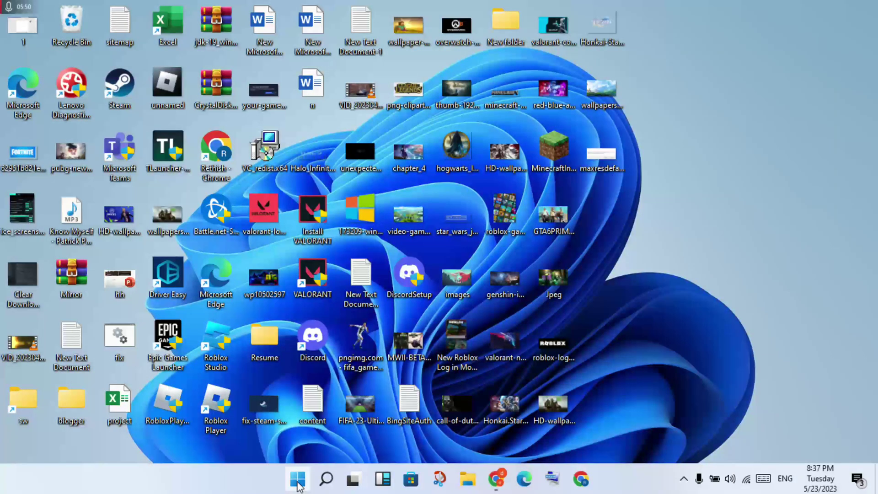
pyautogui.click(298, 482)
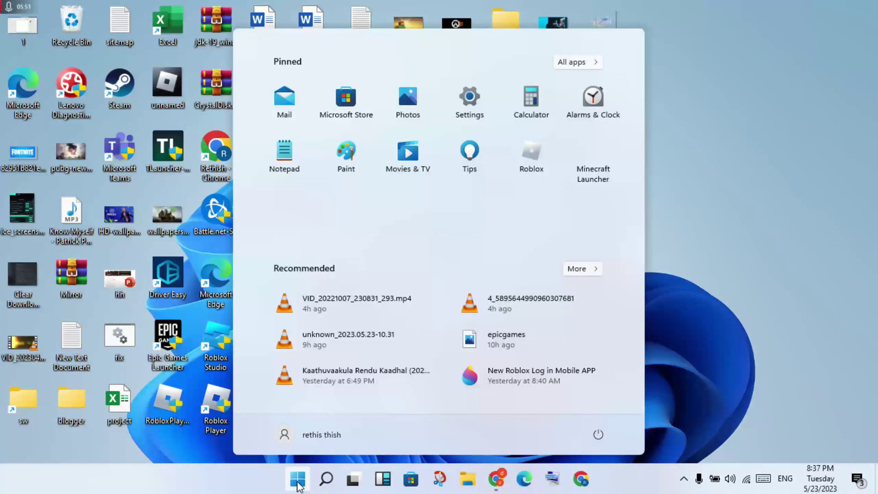
pyautogui.click(599, 436)
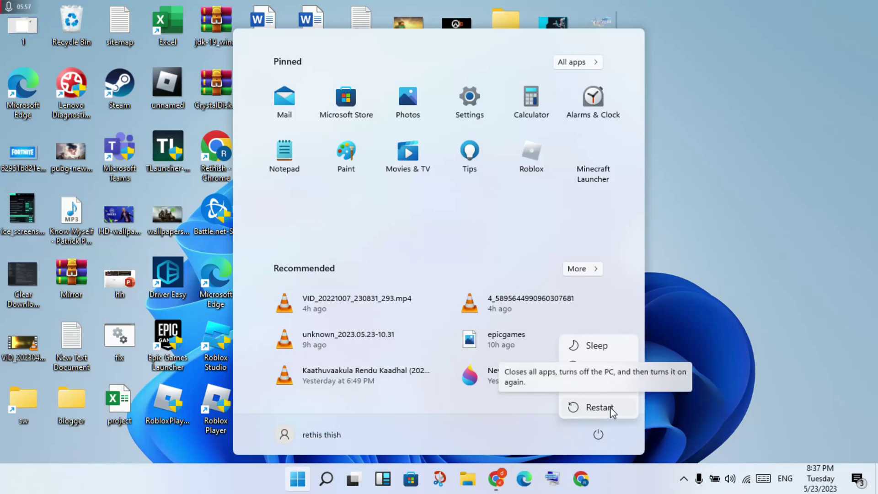
pyautogui.press('Escape')
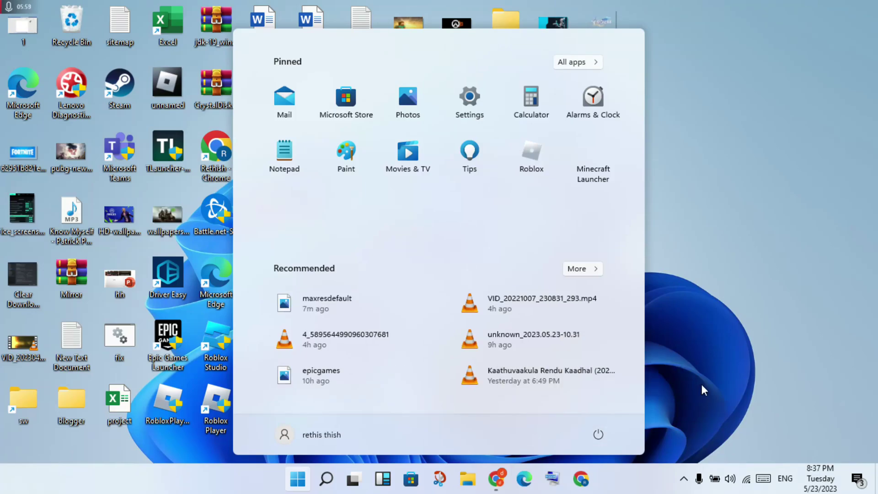
pyautogui.press('Escape')
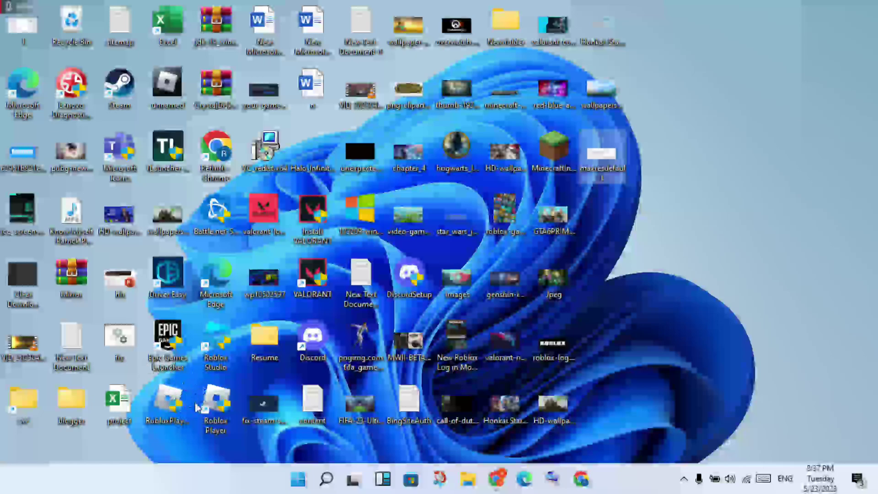